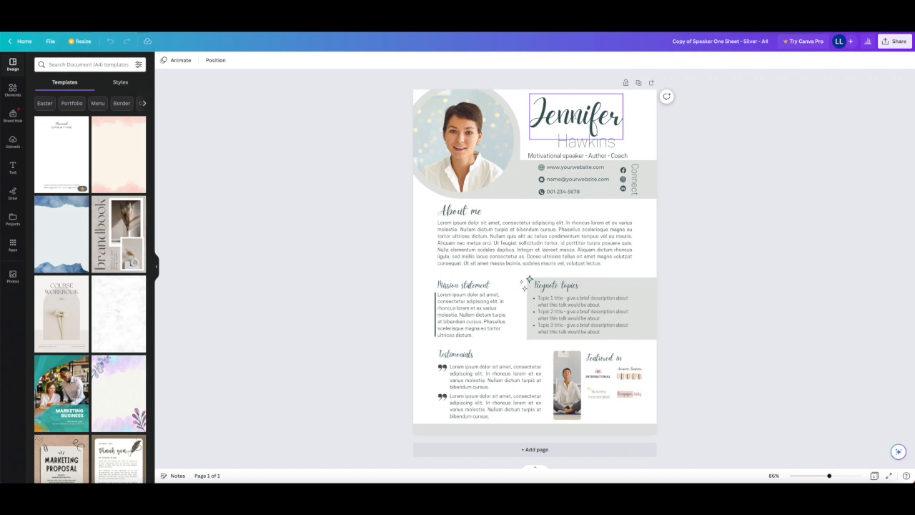
- Replace the placeholder first and last names in the page header with the speaker's new first and last names
double_click(576, 115)
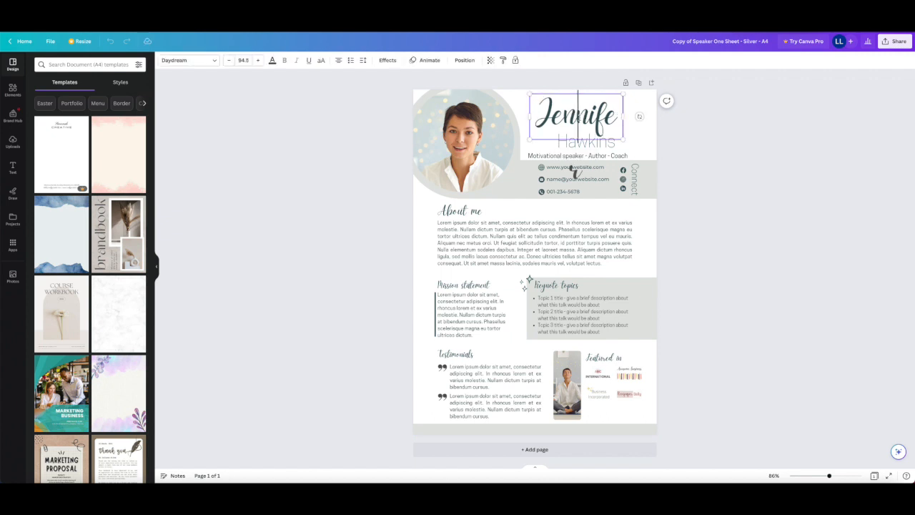
key(ctrl+a)
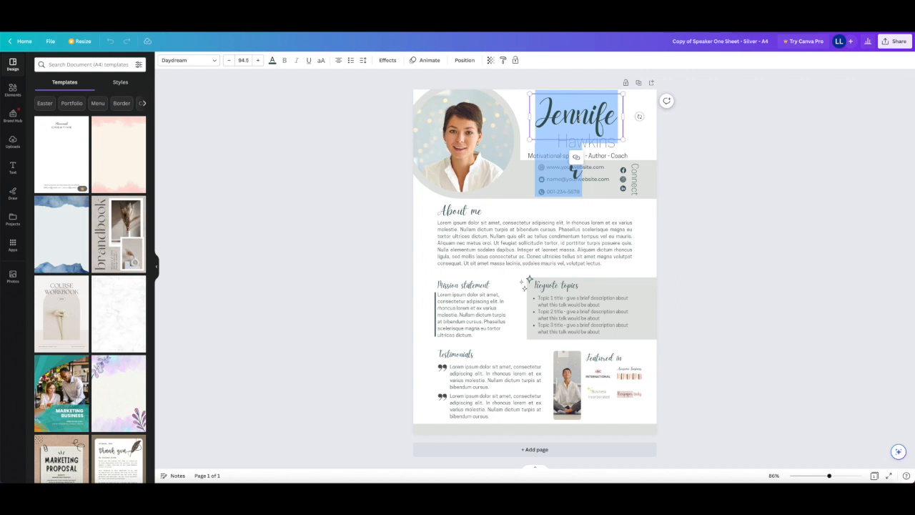
text(Susan)
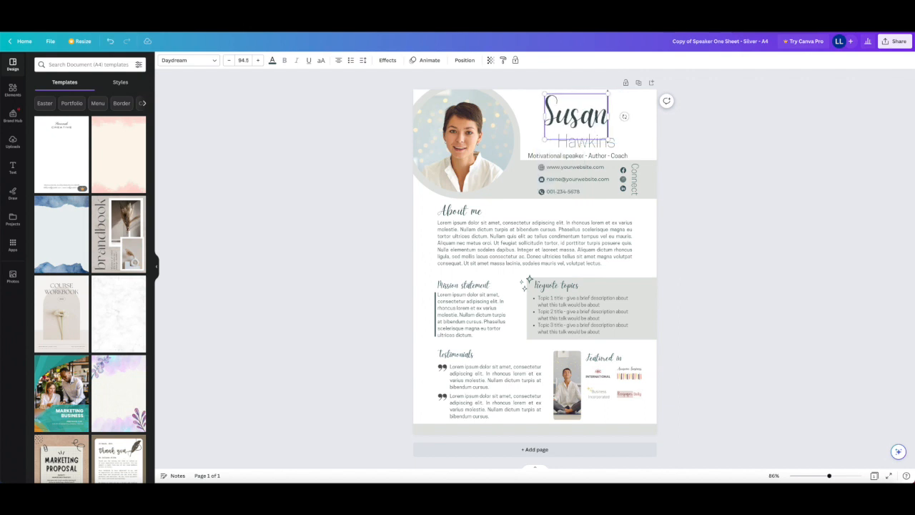
click(608, 143)
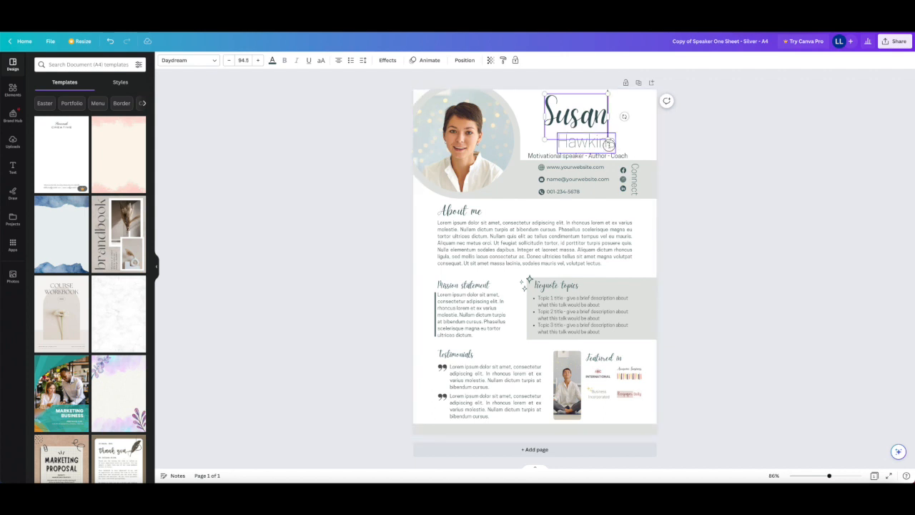
click(645, 128)
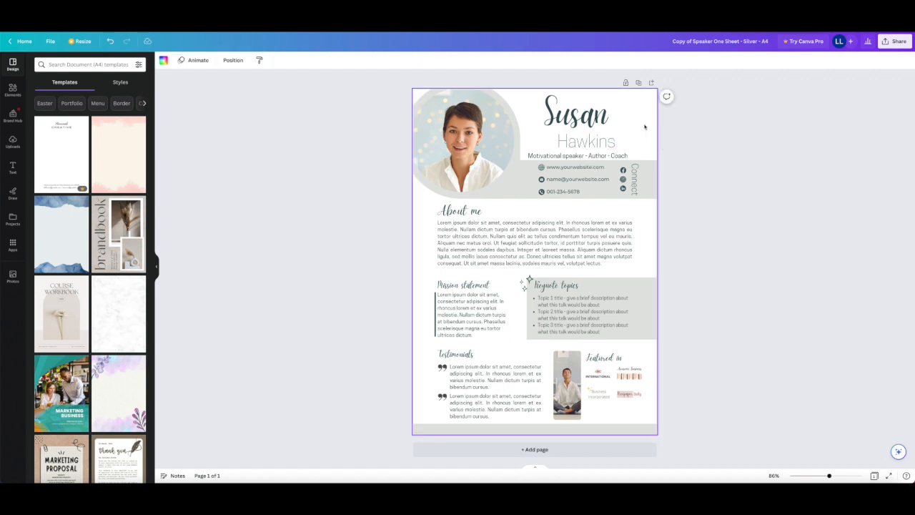
double_click(592, 142)
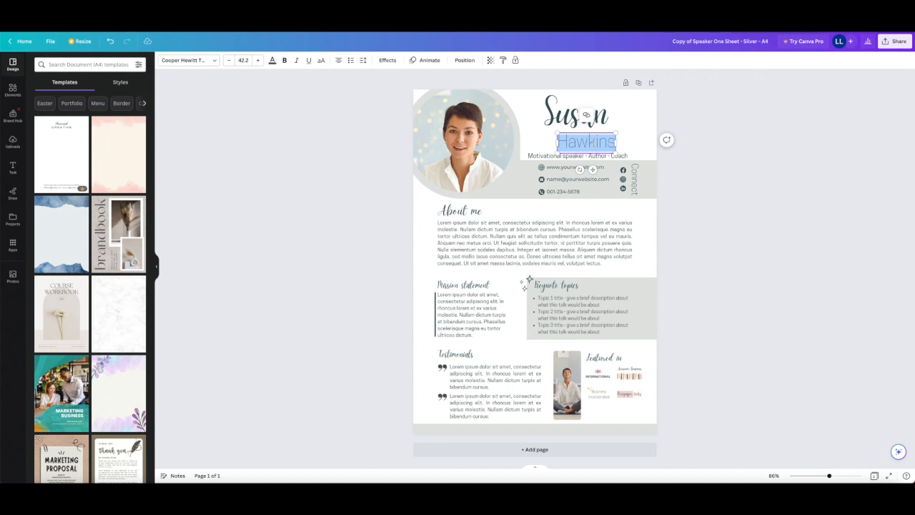
text(Smith)
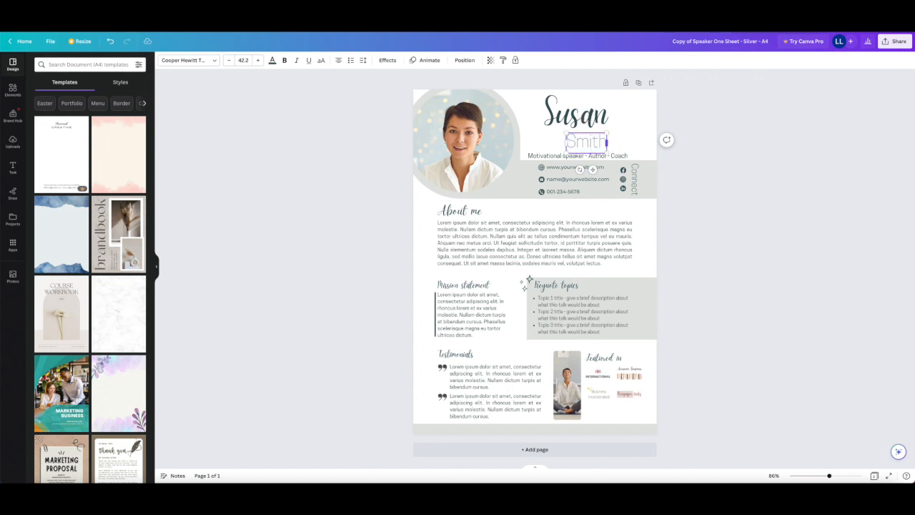
click(651, 129)
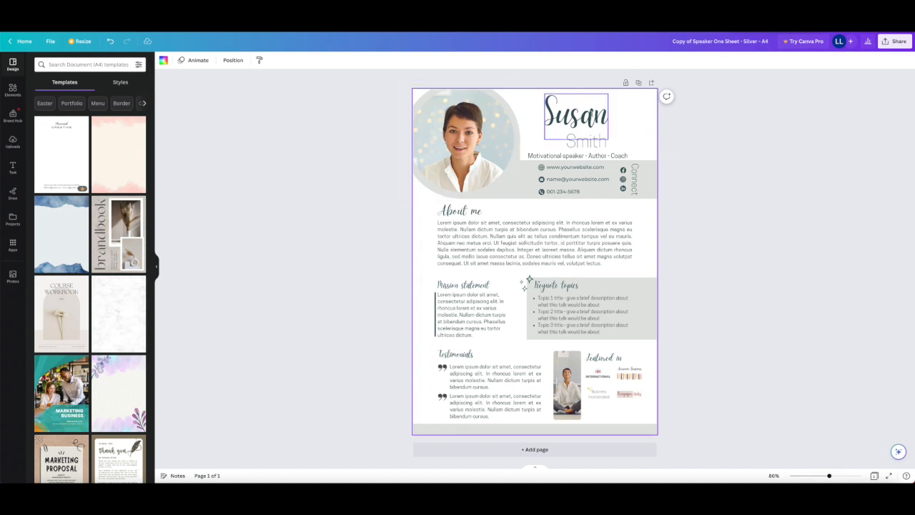
- Change the font of the header's first name to Archivo Black
click(576, 114)
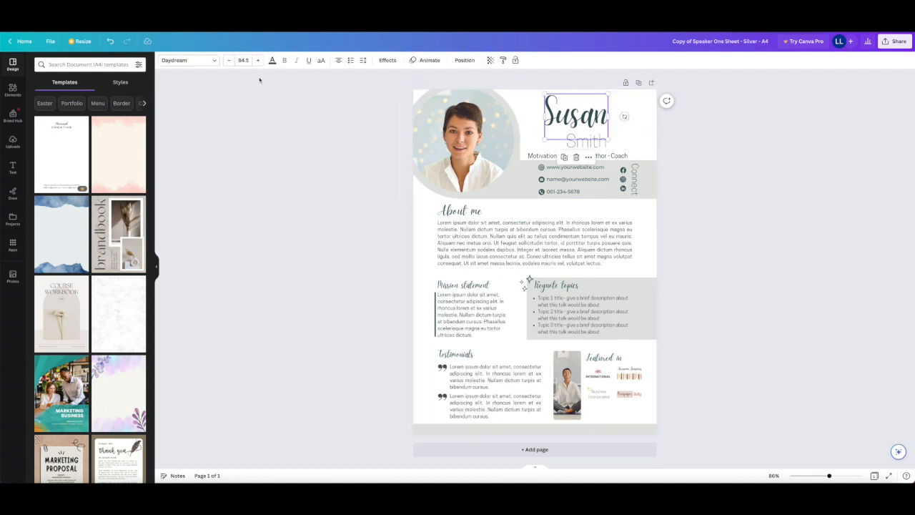
click(215, 62)
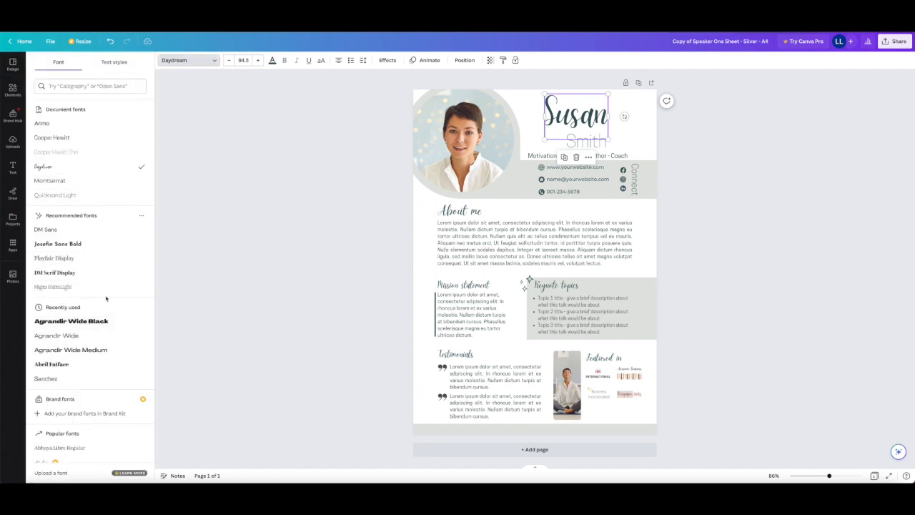
scroll(106, 298, down, 3)
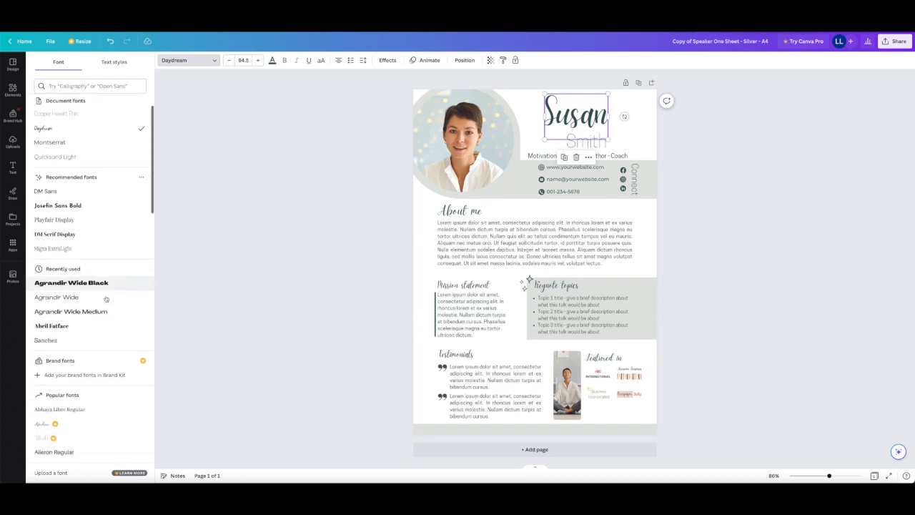
scroll(105, 298, down, 7)
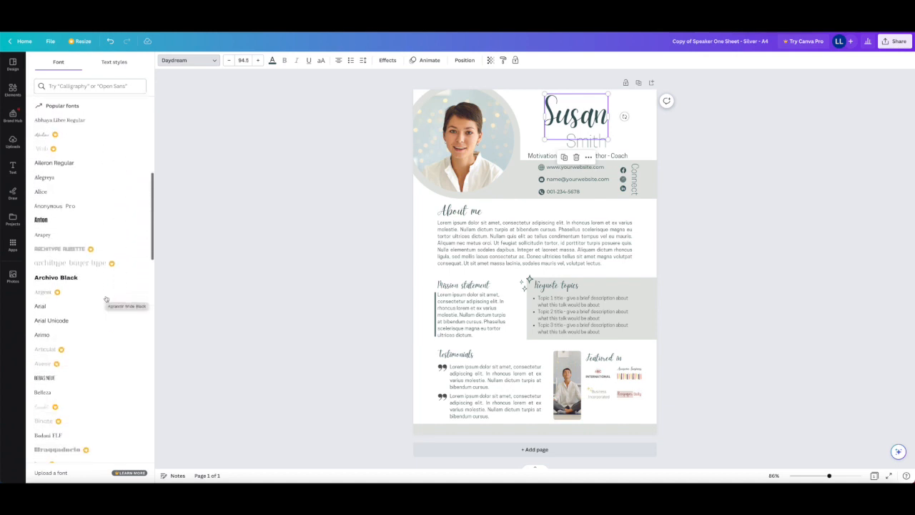
scroll(106, 298, up, 1)
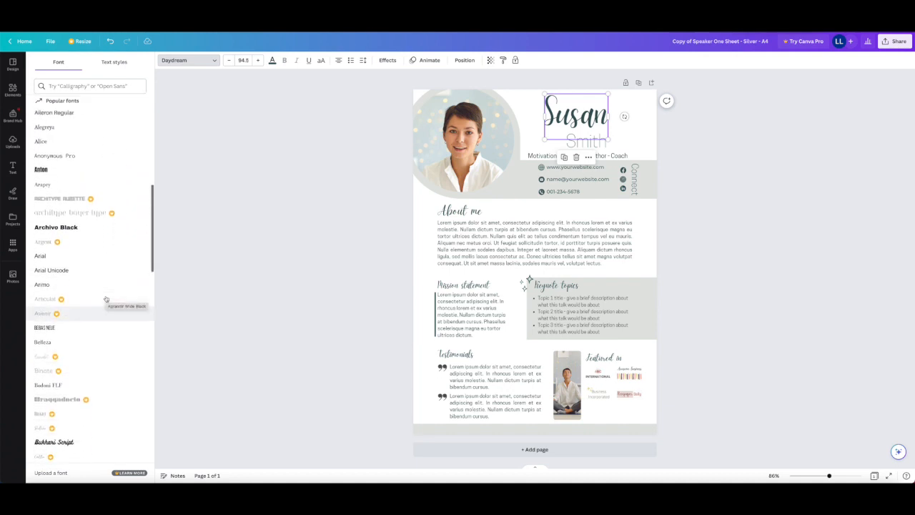
click(104, 236)
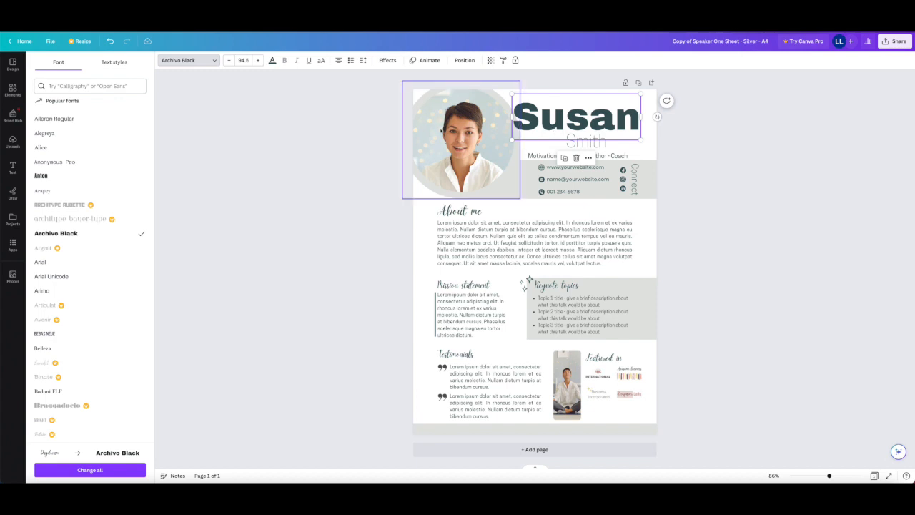
- Reduce the font size of the header's first name to 80.5
click(229, 61)
click(229, 61)
click(228, 61)
click(229, 61)
click(229, 61)
click(228, 61)
click(229, 61)
click(229, 61)
click(228, 61)
click(228, 61)
click(229, 61)
click(229, 61)
click(229, 61)
click(229, 61)
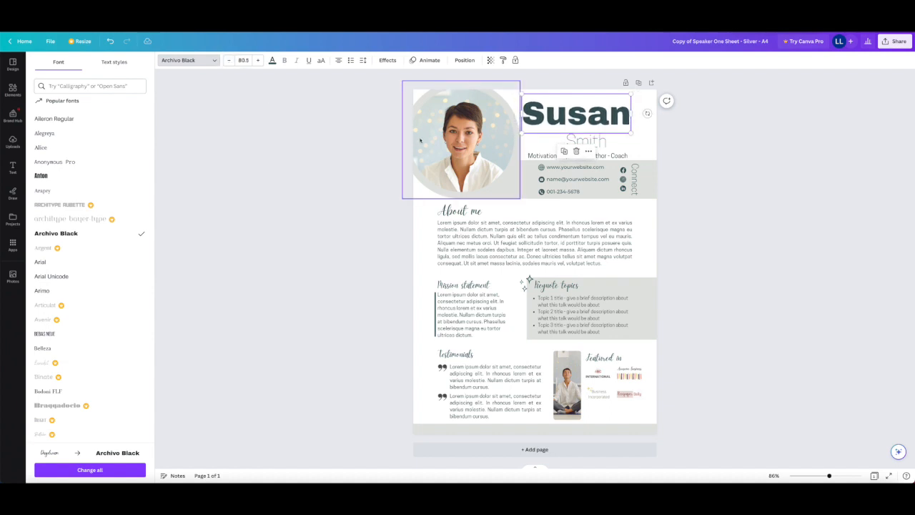
- Recolor the header's first and last names together in the teal default solid color
click(536, 129)
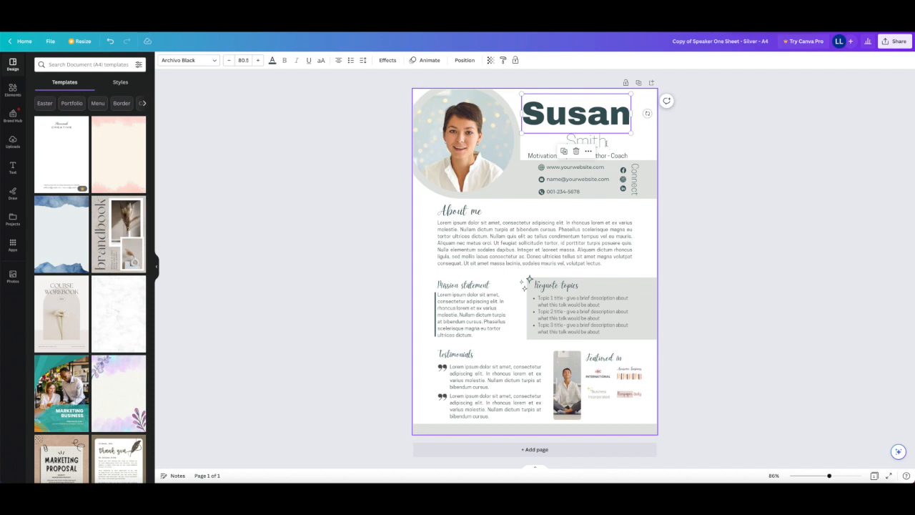
shift+click(602, 140)
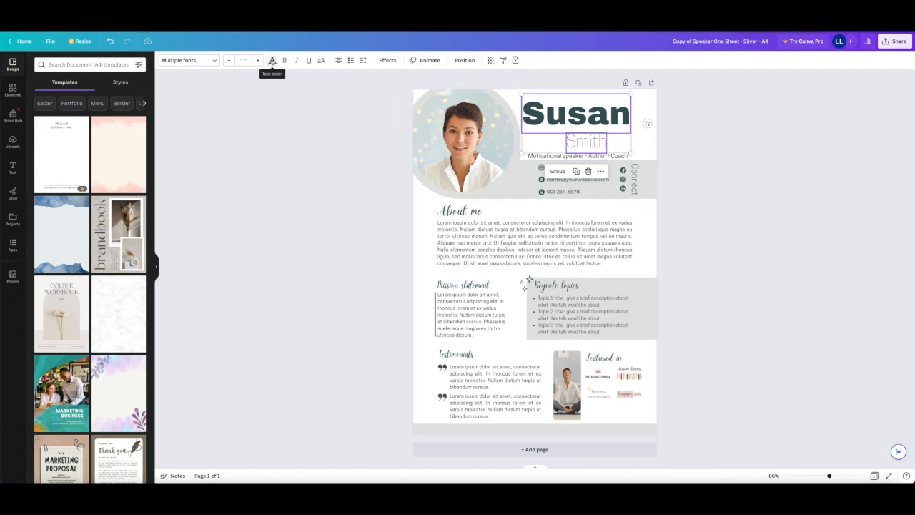
click(272, 63)
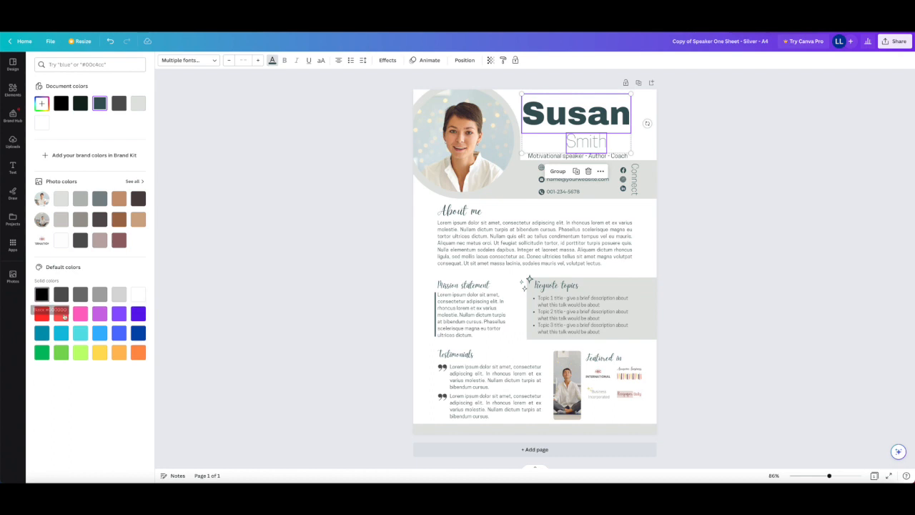
click(43, 334)
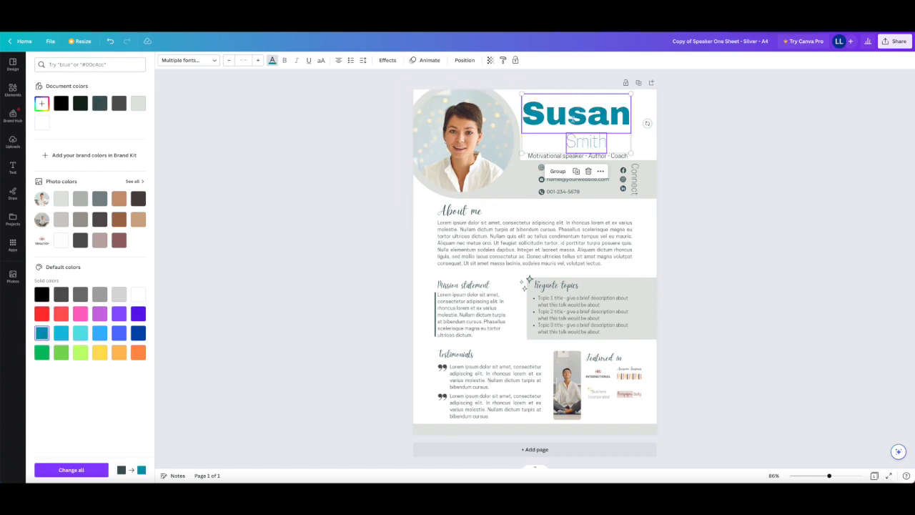
click(649, 138)
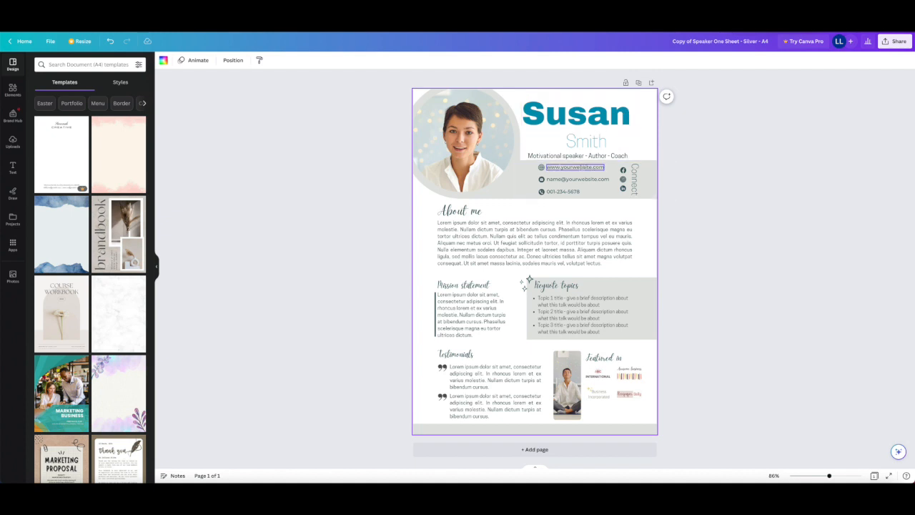
click(546, 166)
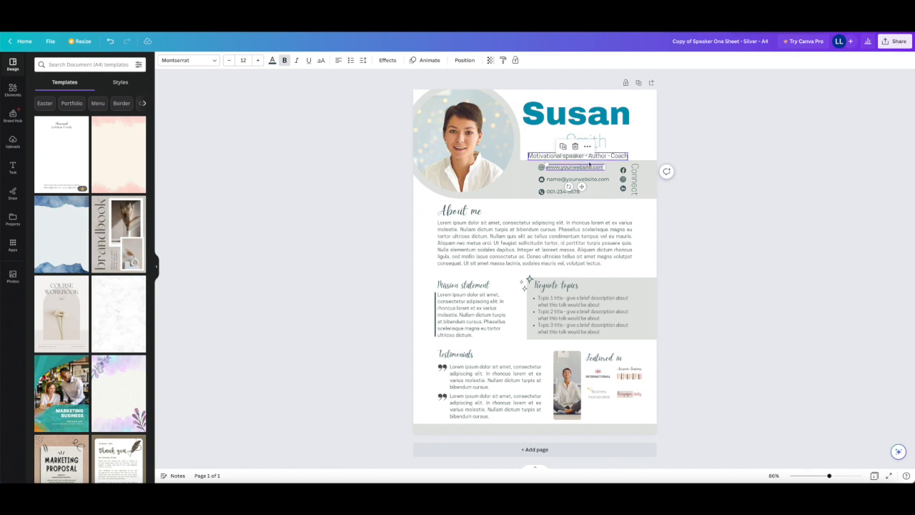
double_click(584, 167)
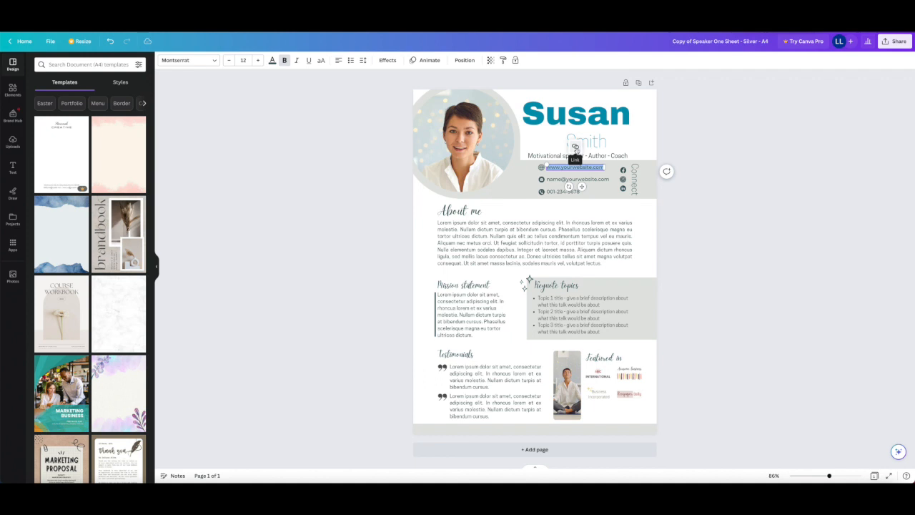
click(575, 147)
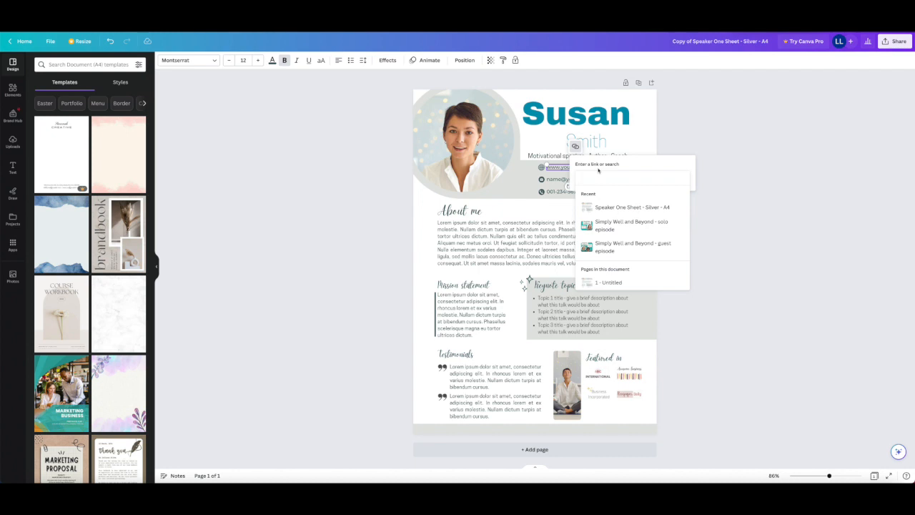
text(www.g)
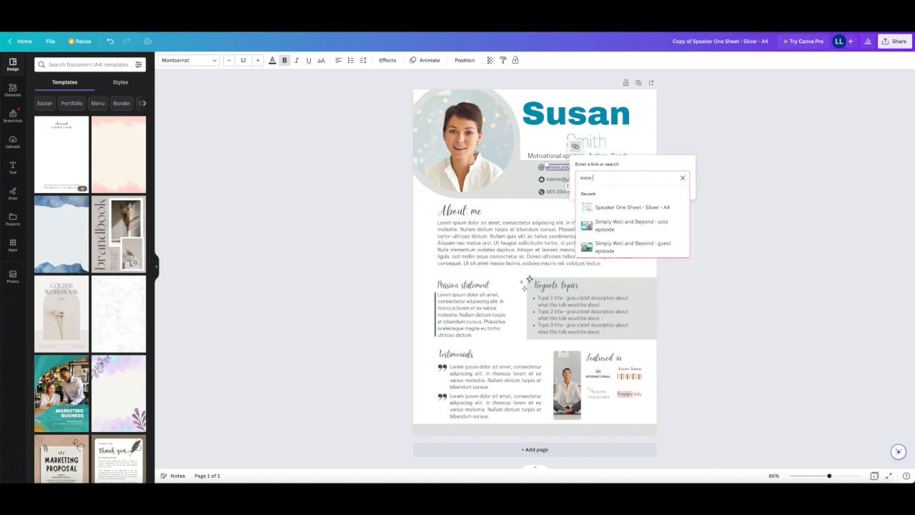
text(oogle.co.uk)
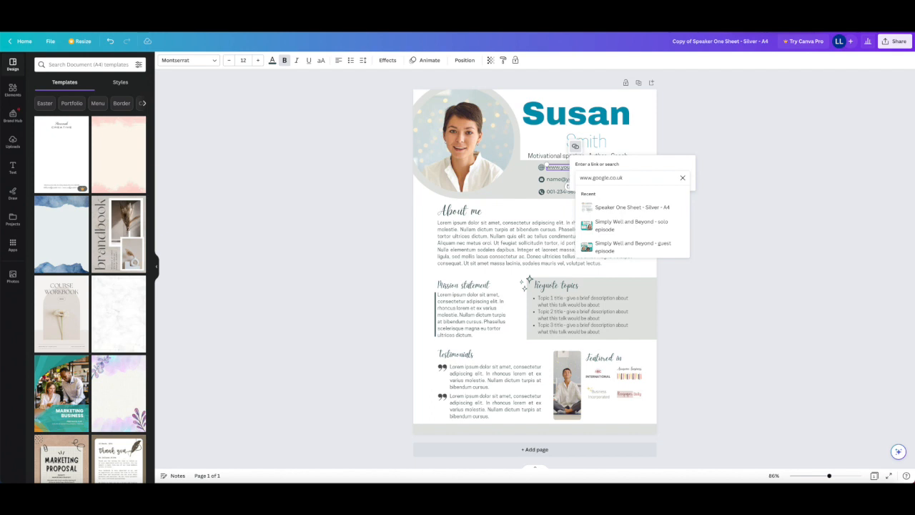
key(Return)
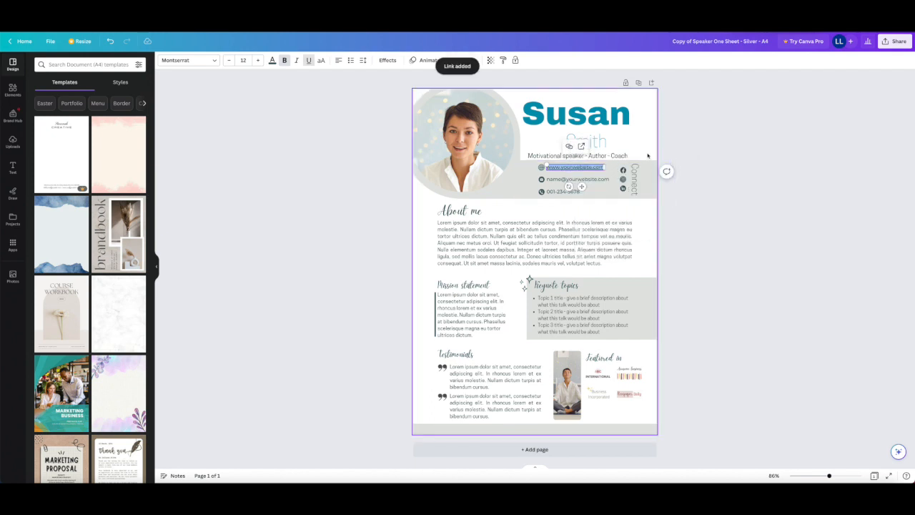
click(647, 155)
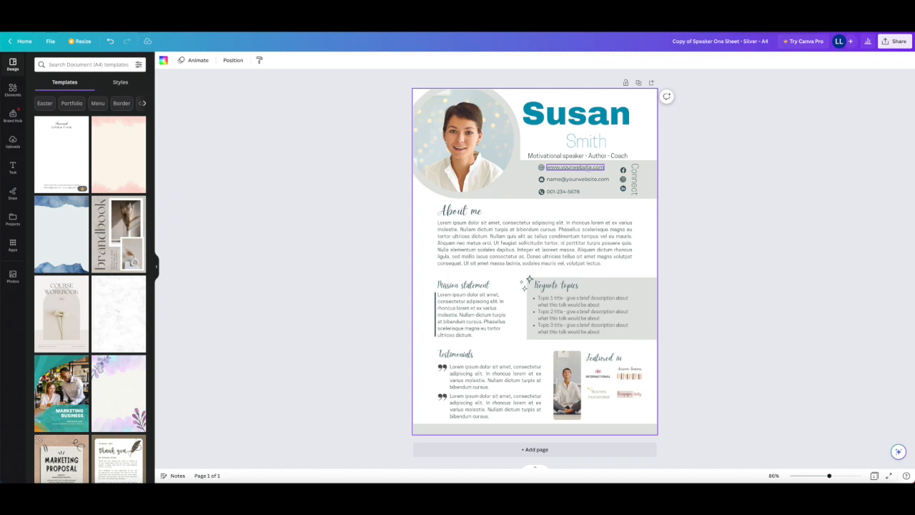
click(599, 376)
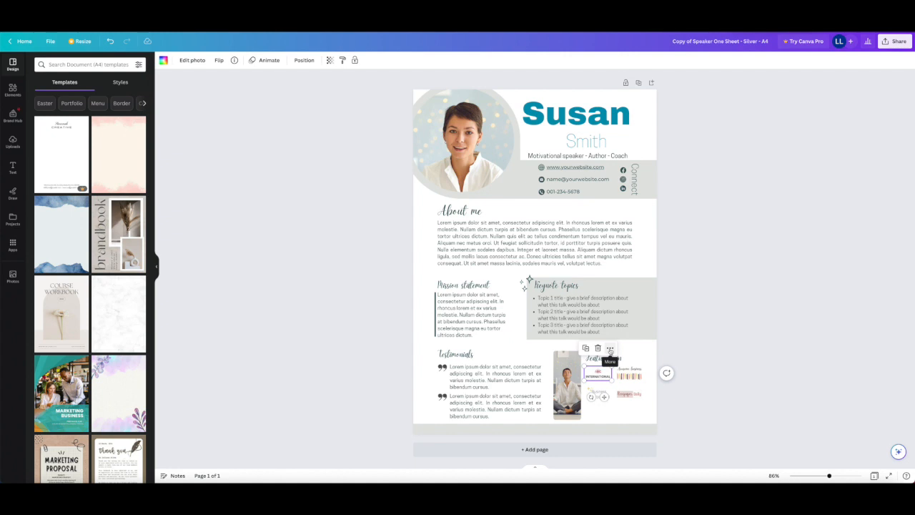
click(609, 348)
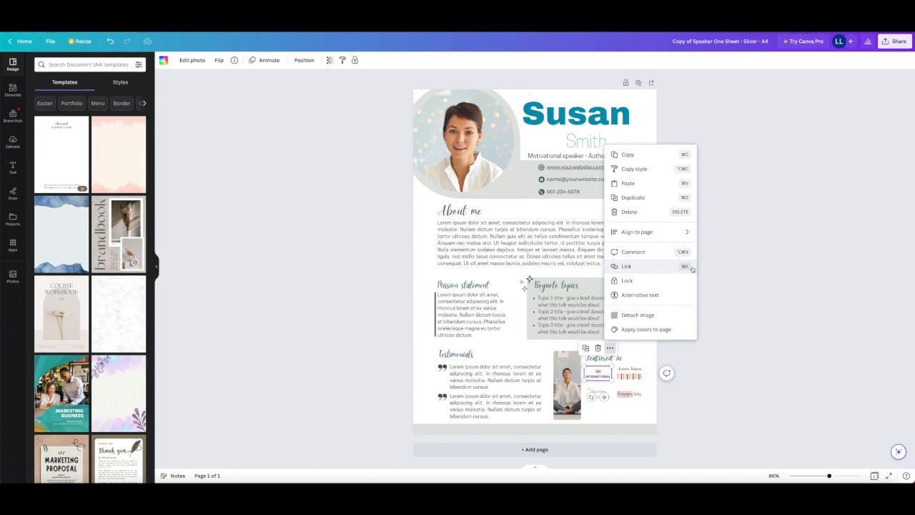
click(641, 266)
text(www.google.co.uk)
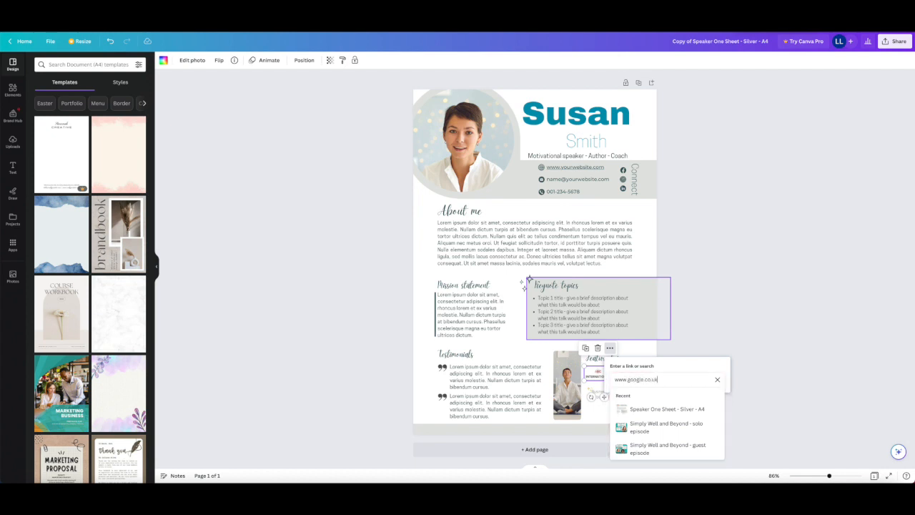
key(Return)
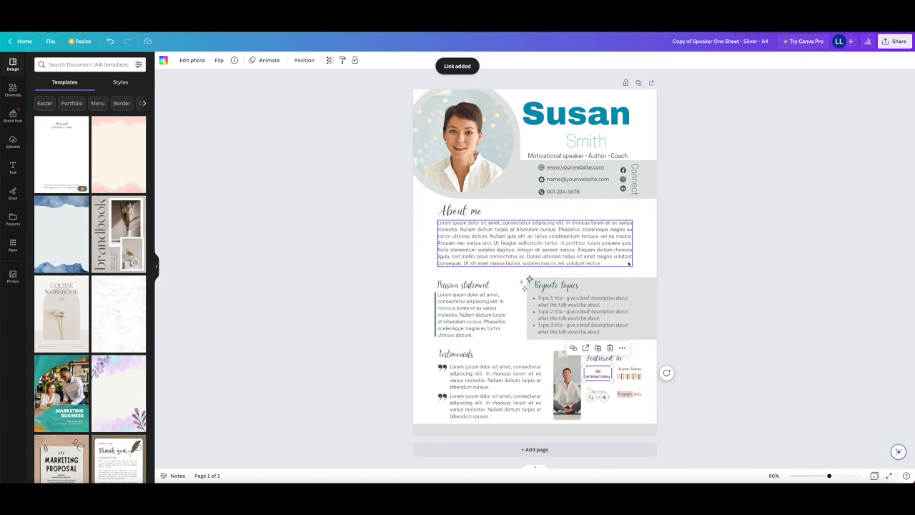
click(647, 359)
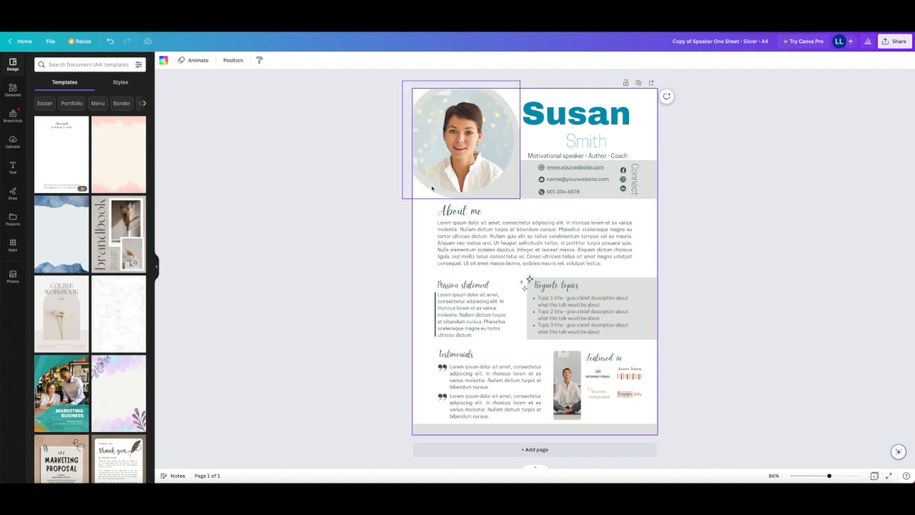
- Change the gray background around the circular header portrait to the teal document color
click(510, 177)
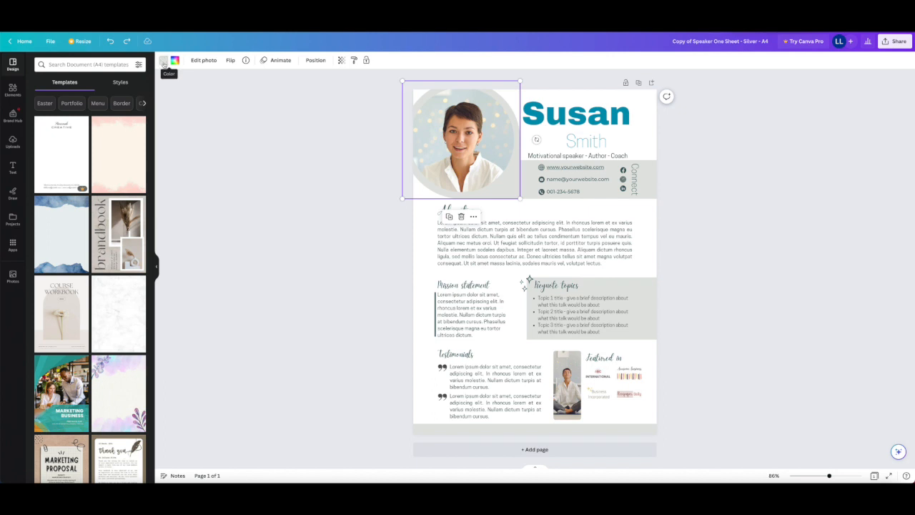
click(164, 63)
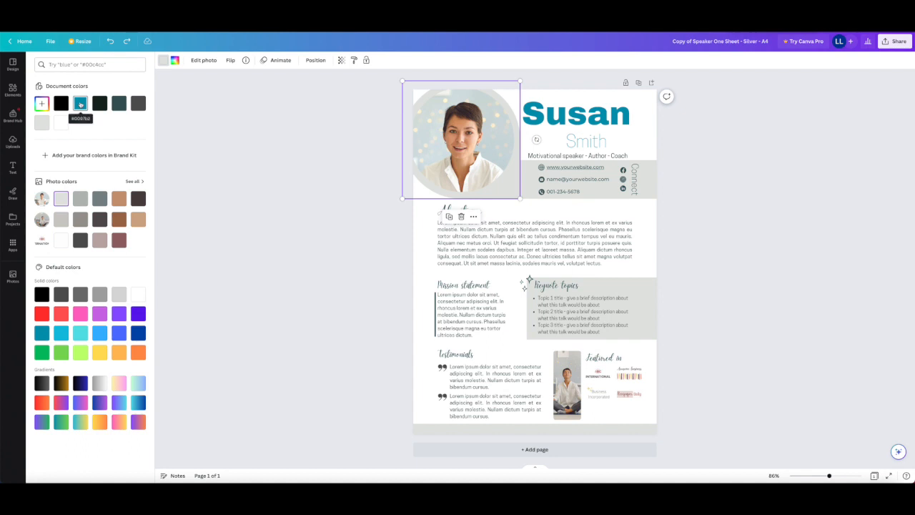
click(80, 103)
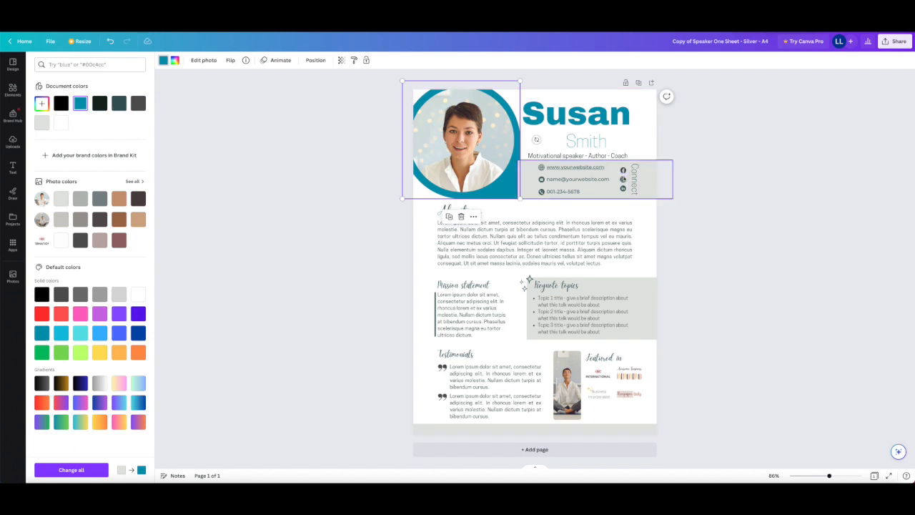
- Recolor the three social media icons beside the Connect text in the teal document color
click(623, 170)
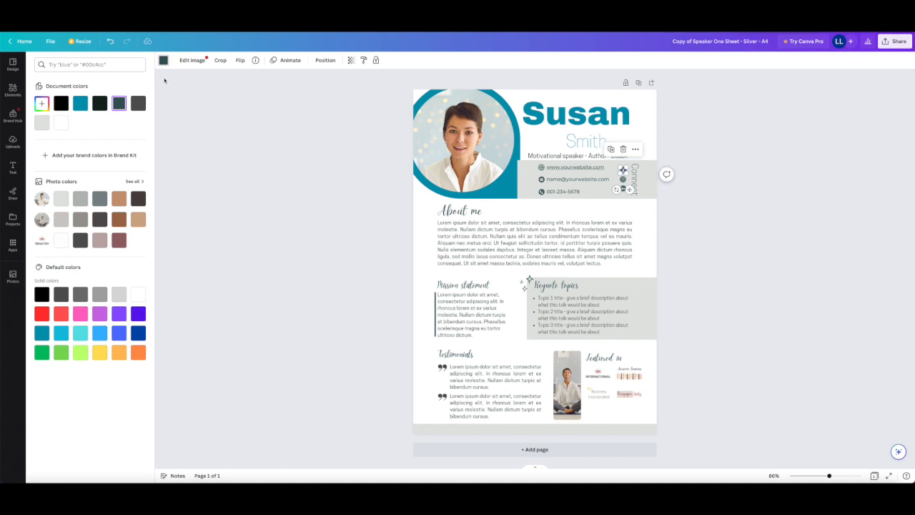
click(79, 104)
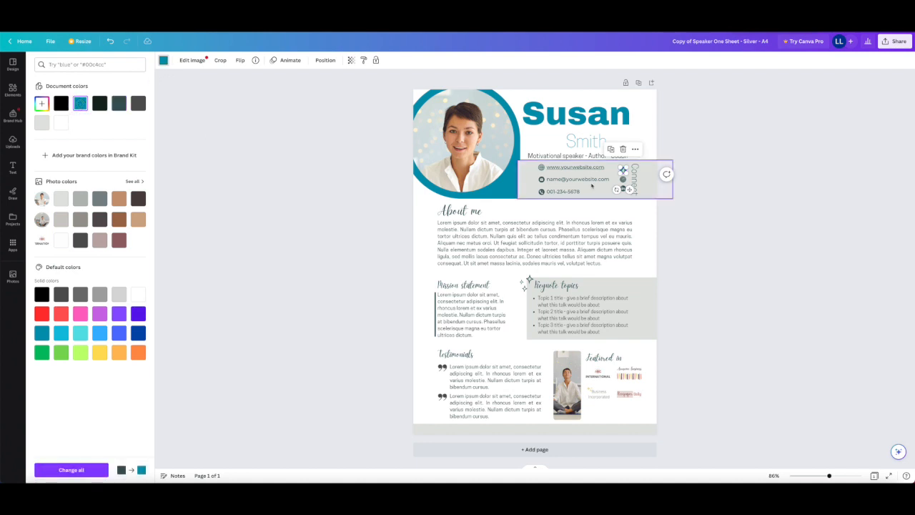
click(624, 180)
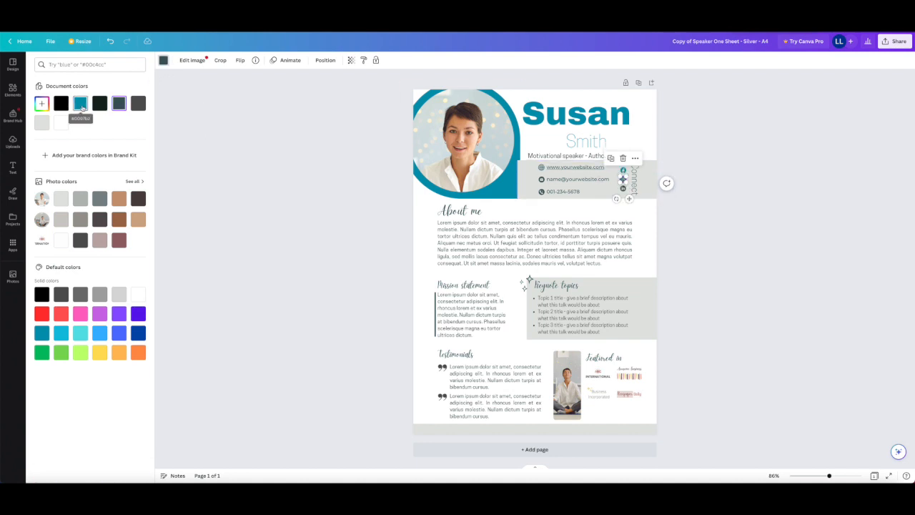
click(82, 106)
click(623, 187)
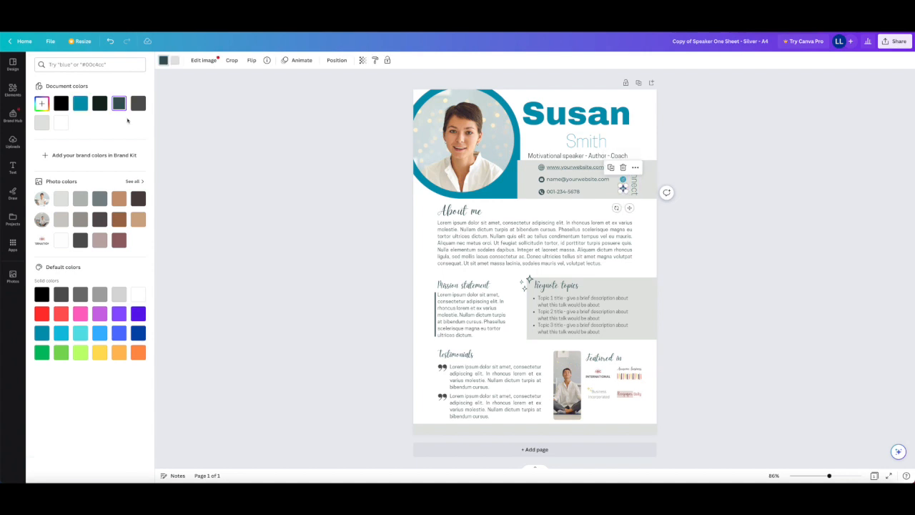
click(80, 105)
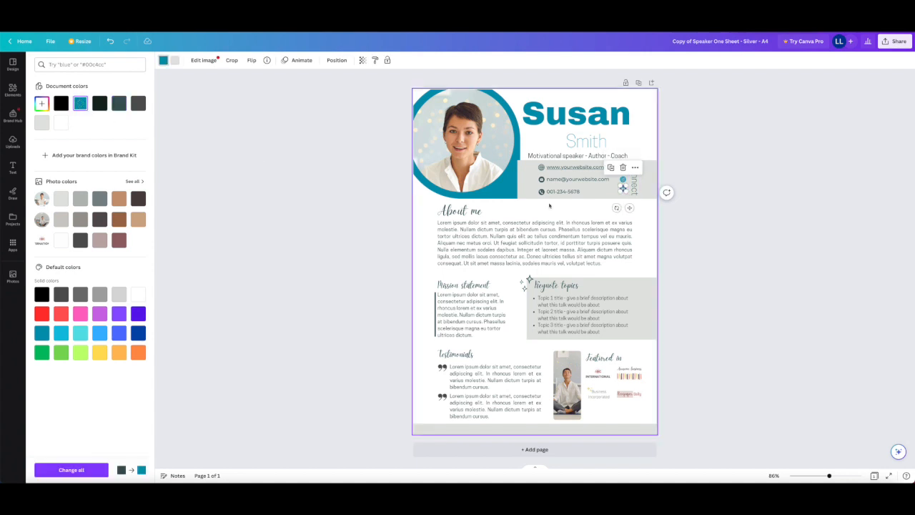
click(718, 183)
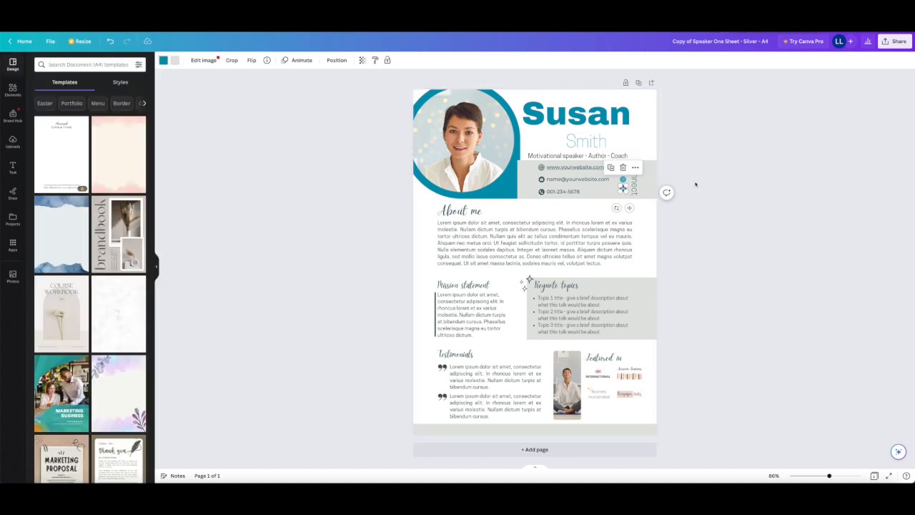
click(695, 184)
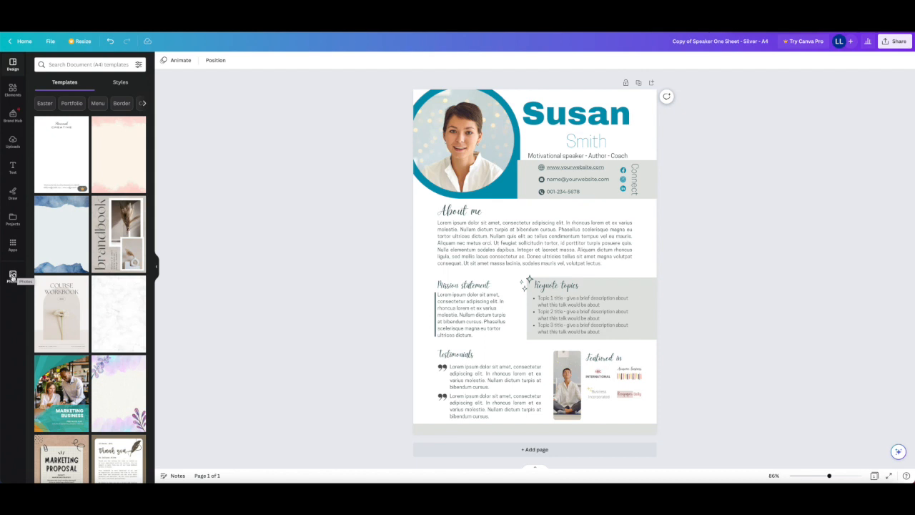
- Search the photo library for "professional woman"
click(12, 276)
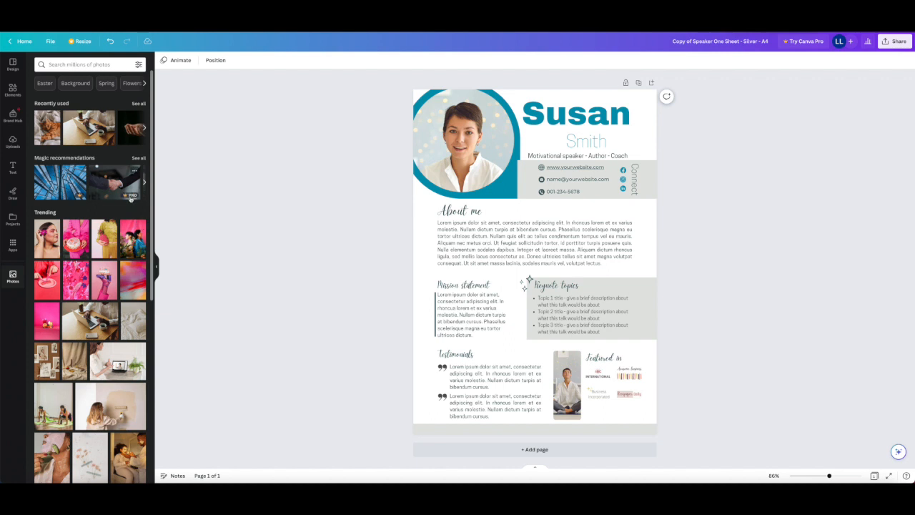
click(138, 65)
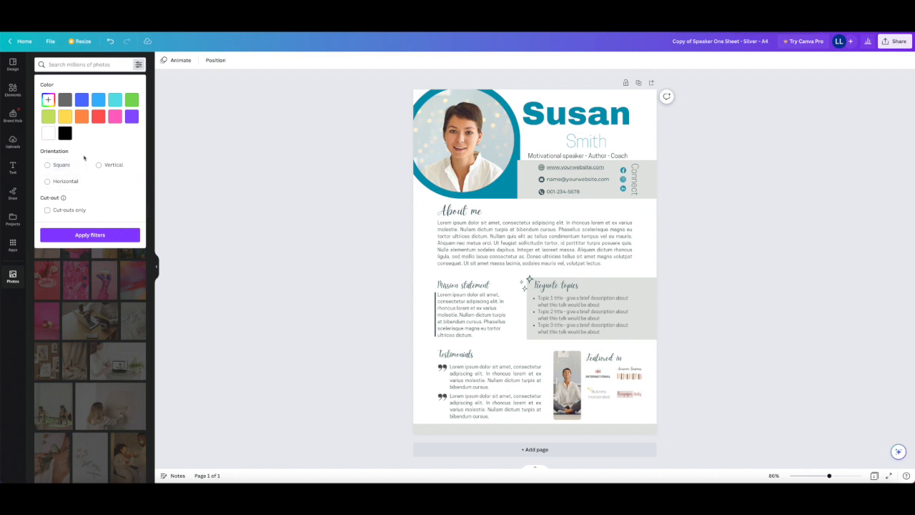
click(77, 64)
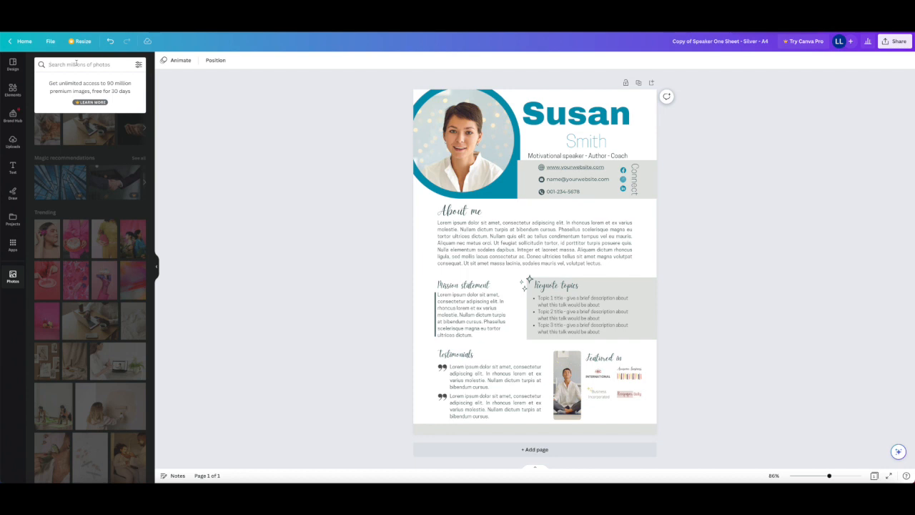
text(professiona)
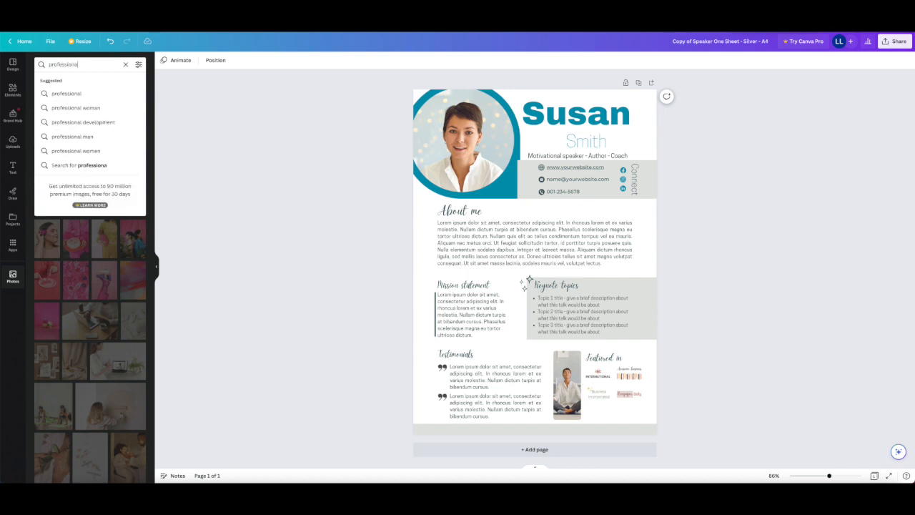
text(l woman)
key(Return)
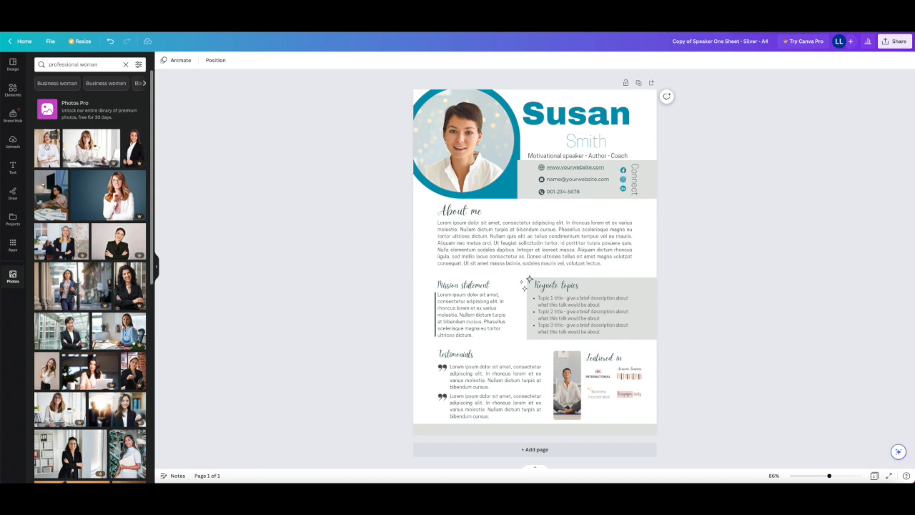
- Replace the circular header portrait with the first photo result and reposition it so the woman's face is centered in the frame
click(46, 146)
drag(46, 147, 437, 160)
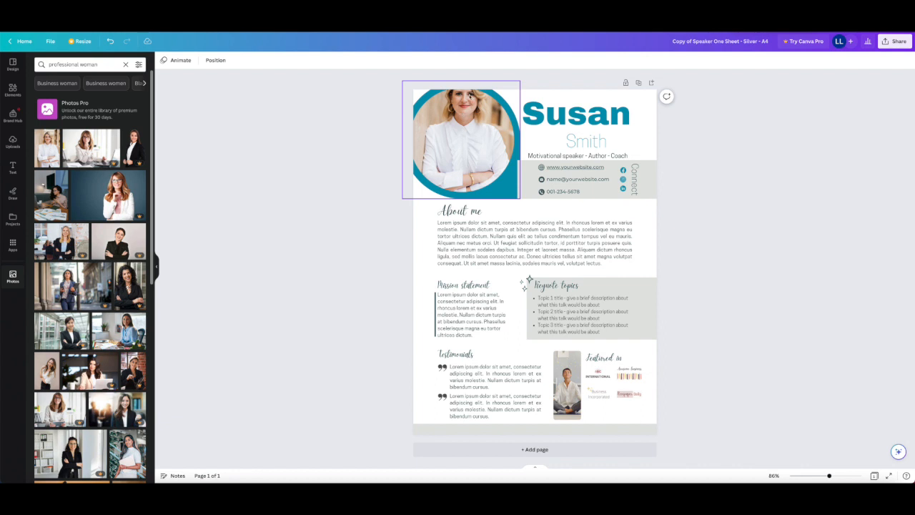
double_click(464, 134)
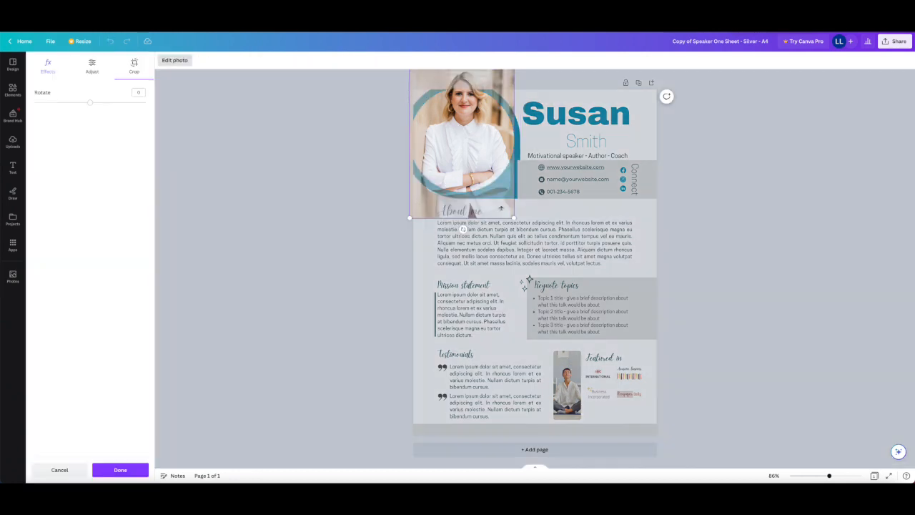
drag(463, 116, 463, 143)
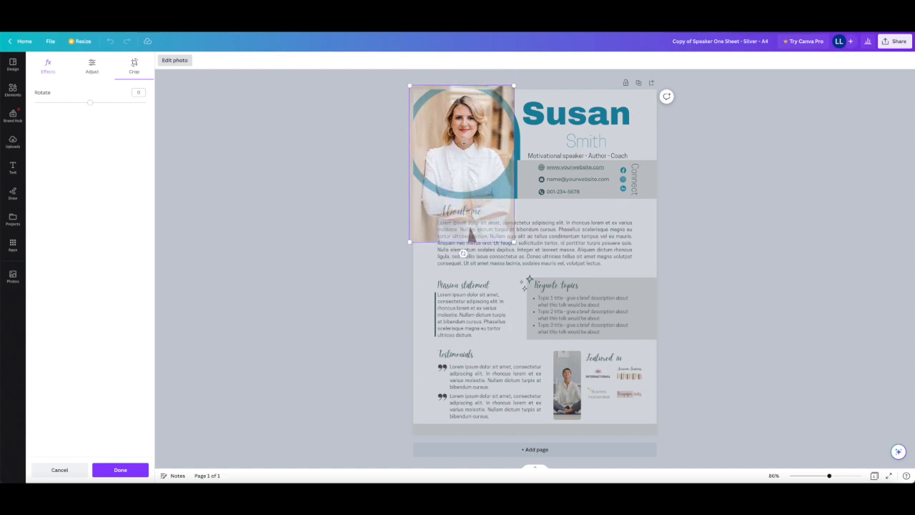
key(Return)
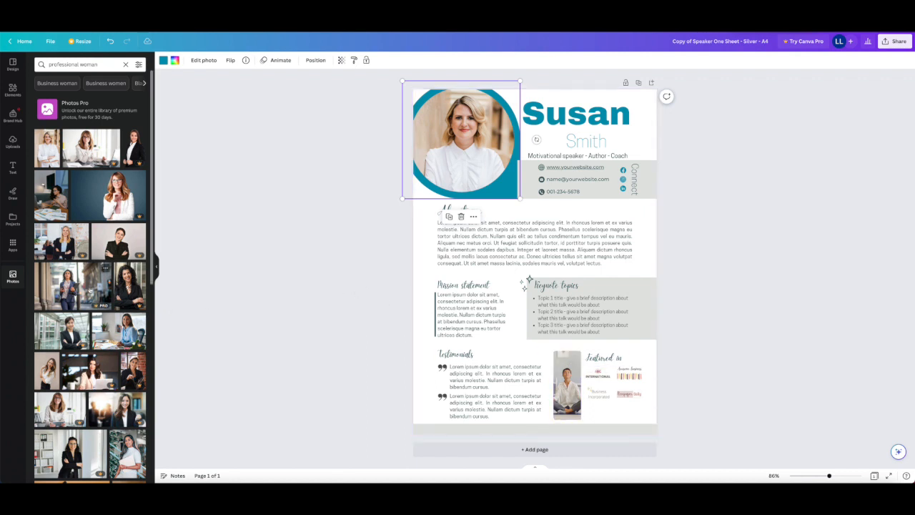
- Replace the photo beside the Featured in section with the smiling blonde woman's portrait on a tan background from the search results
scroll(90, 293, down, 1)
scroll(82, 300, down, 5)
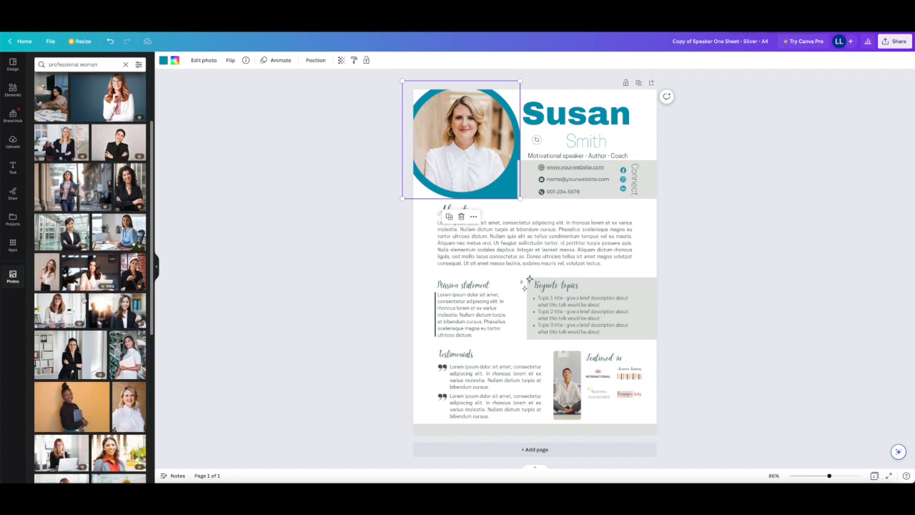
scroll(83, 300, down, 1)
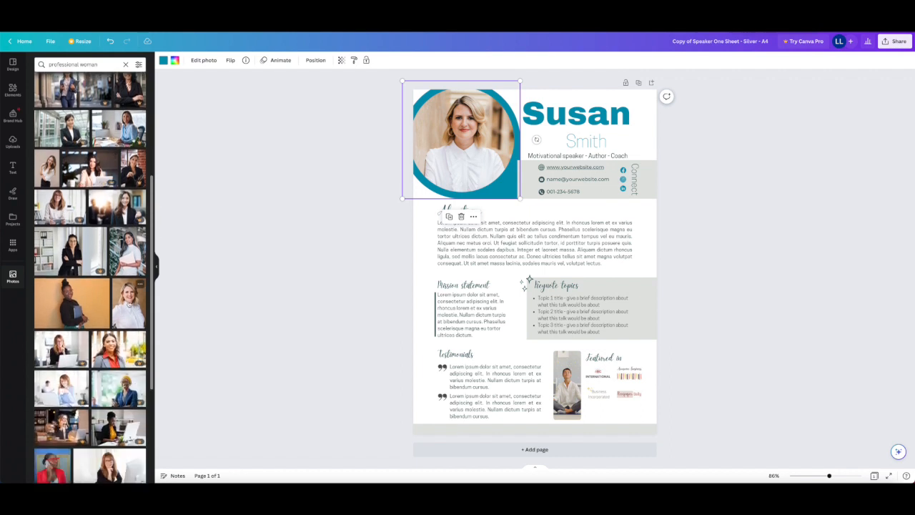
drag(129, 304, 571, 373)
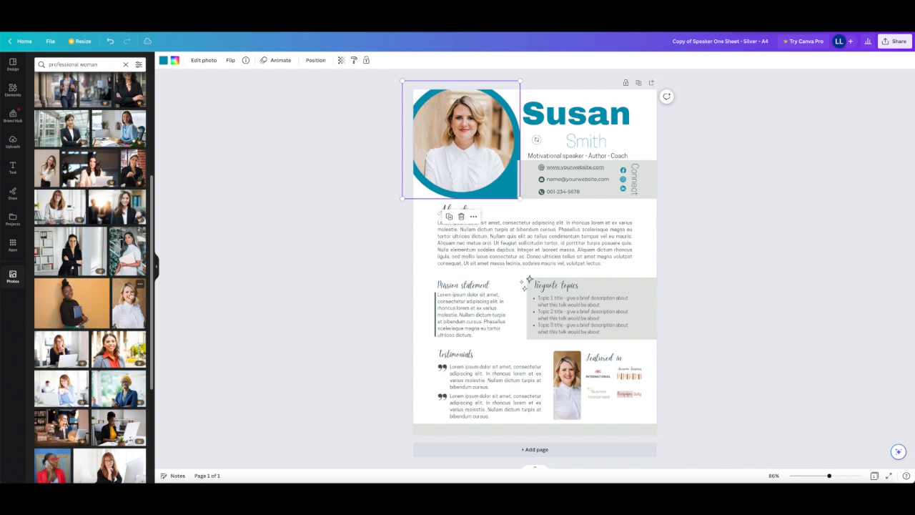
- Try placing the tan-background portrait directly on the page outside any frame, and undo the placement
drag(126, 296, 460, 263)
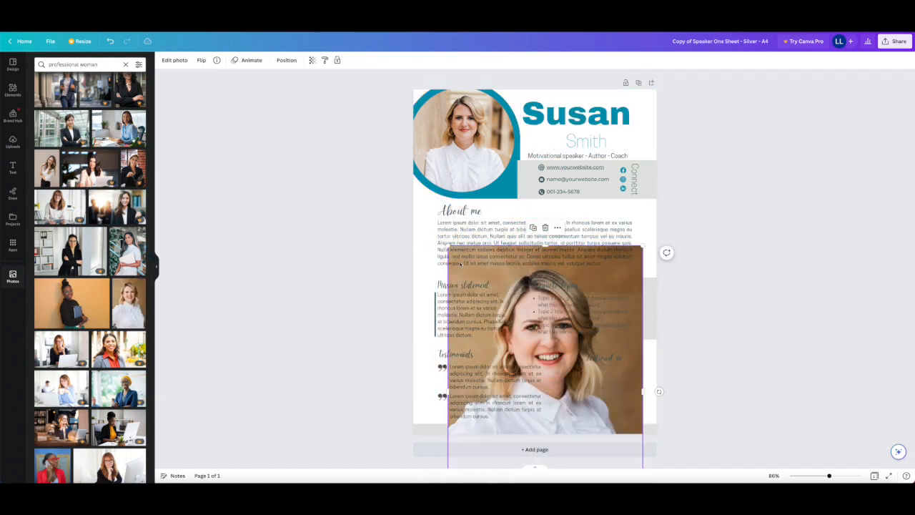
key(ctrl+z)
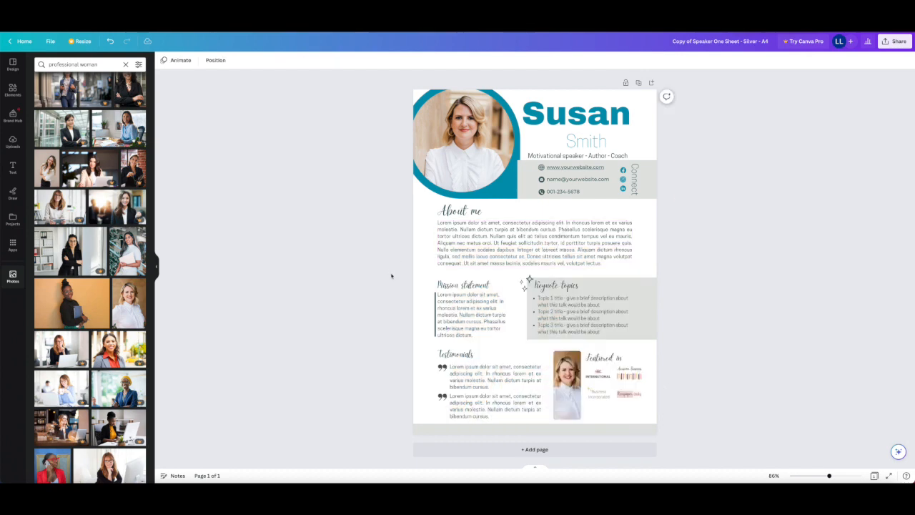
- Change the gray contact band's fill to the teal document color
click(526, 179)
click(201, 61)
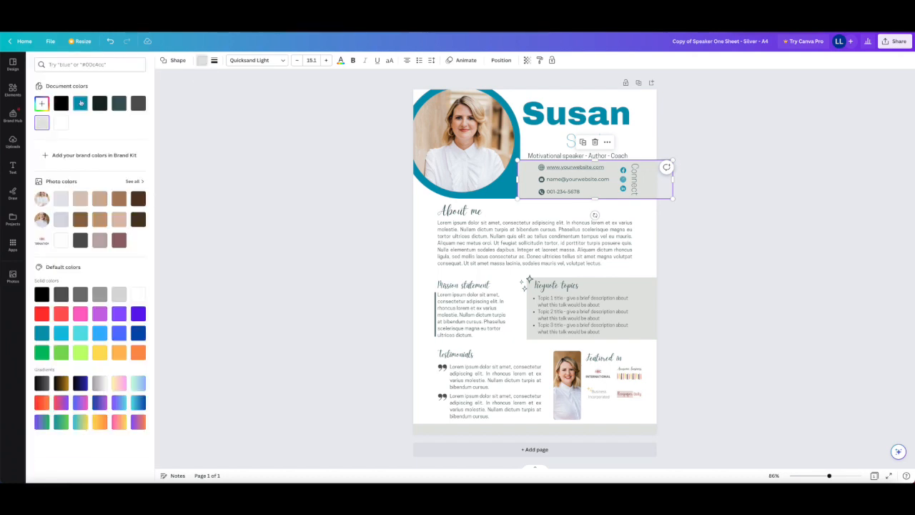
click(79, 103)
- Recolor the website, email, phone and Connect texts in the contact band white
click(574, 167)
shift+click(577, 179)
shift+click(563, 191)
shift+click(634, 179)
click(272, 60)
click(61, 123)
- Recolor the three social media icons in the contact band white, with teal as the LinkedIn icon's second color
click(623, 171)
shift+click(622, 179)
shift+click(622, 189)
click(623, 171)
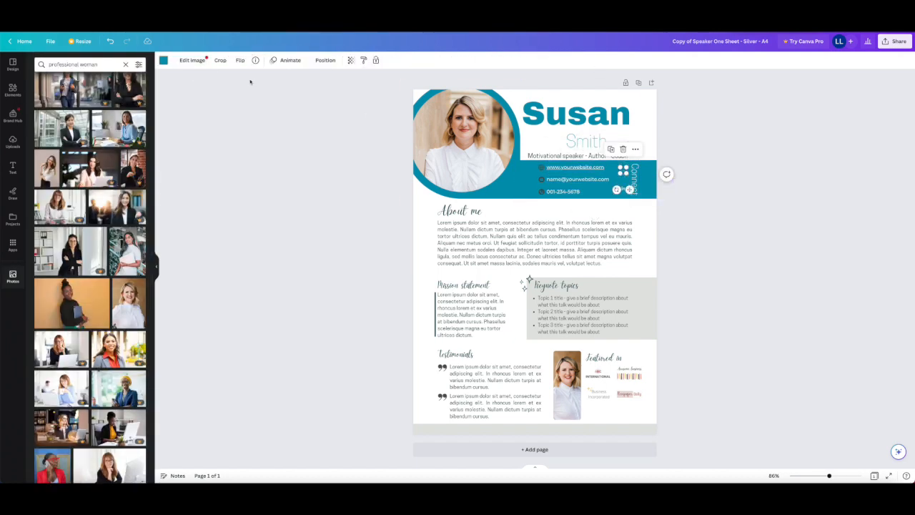
click(163, 61)
click(61, 123)
click(623, 179)
click(62, 122)
click(623, 189)
click(61, 123)
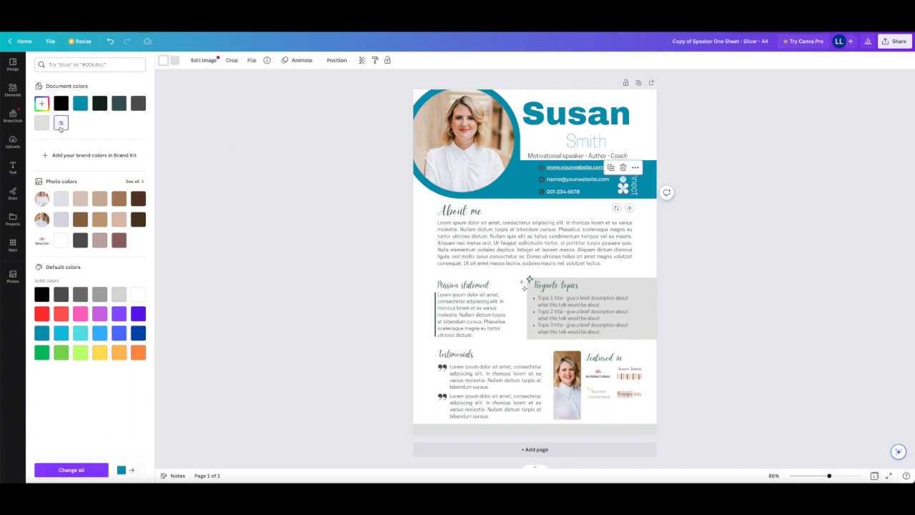
click(175, 60)
click(80, 103)
- Recolor the website, email and phone icons in the contact band white
click(541, 167)
click(62, 123)
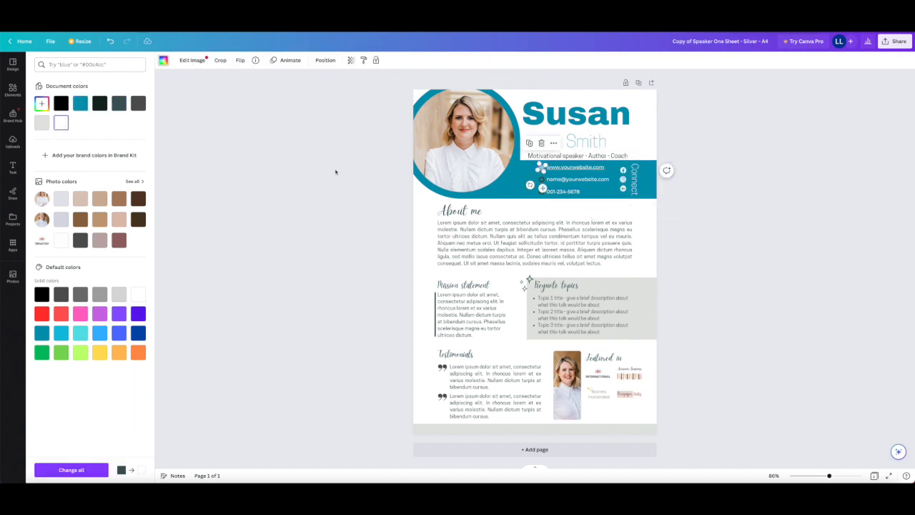
click(542, 180)
click(62, 123)
click(542, 191)
click(61, 123)
- Recolor the About me, Passion statement, Keynote topics, Testimonials and Featured in headings together in the teal document color
click(461, 211)
shift+click(462, 285)
shift+click(556, 285)
shift+click(455, 354)
shift+click(603, 357)
click(271, 60)
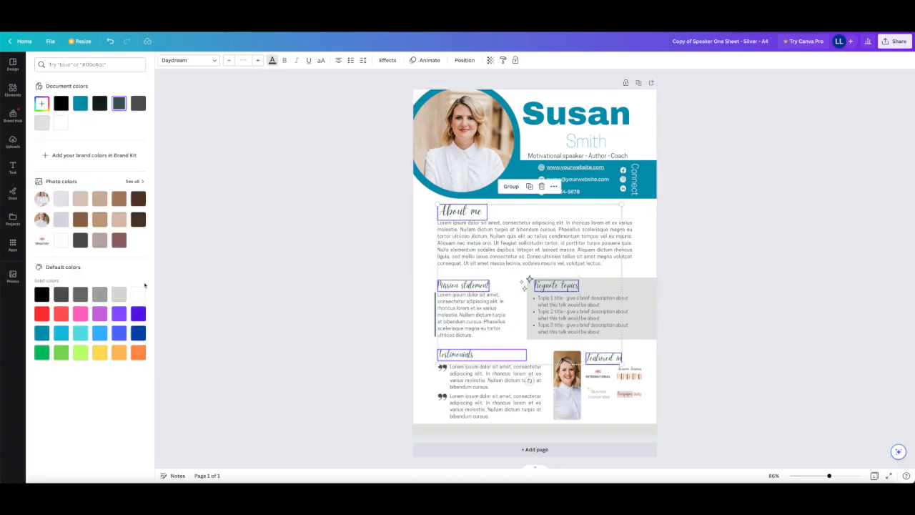
click(80, 103)
click(645, 234)
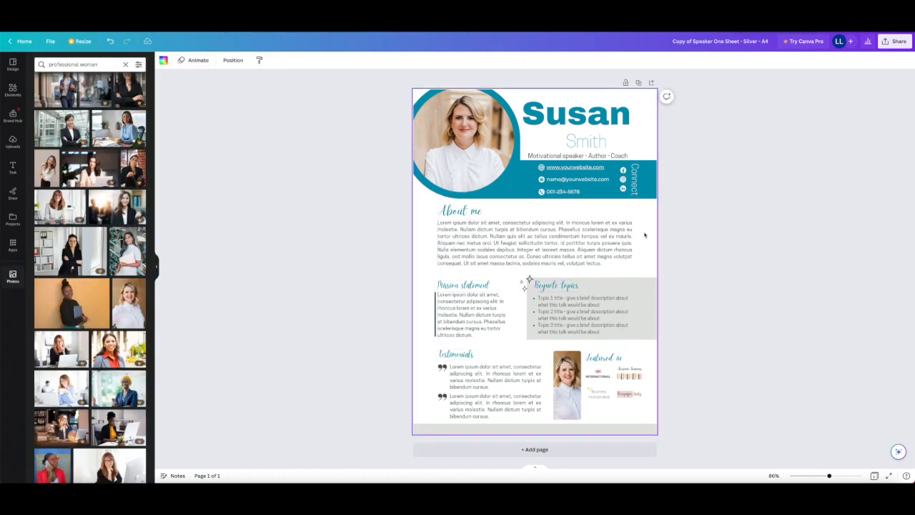
- Change the About me paragraph's text to the dark slate document color and apply that color replacement throughout the design
click(468, 237)
click(272, 60)
click(99, 103)
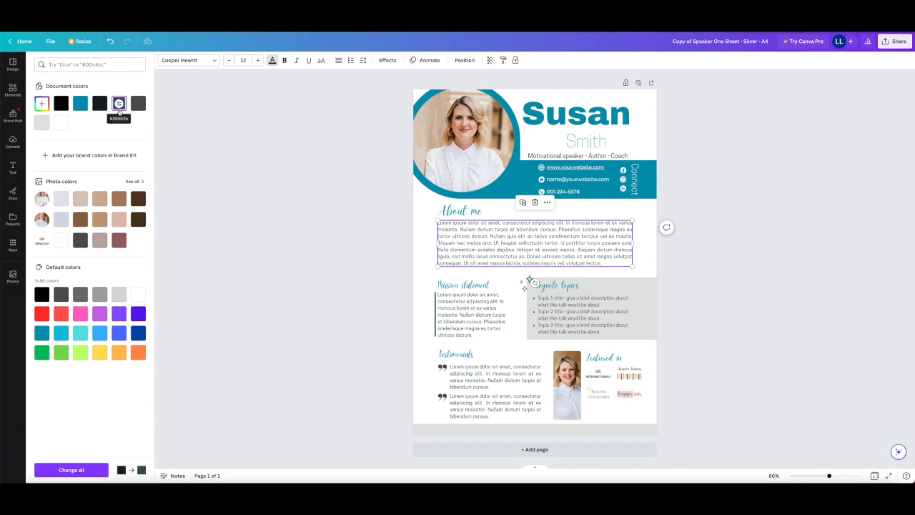
click(119, 107)
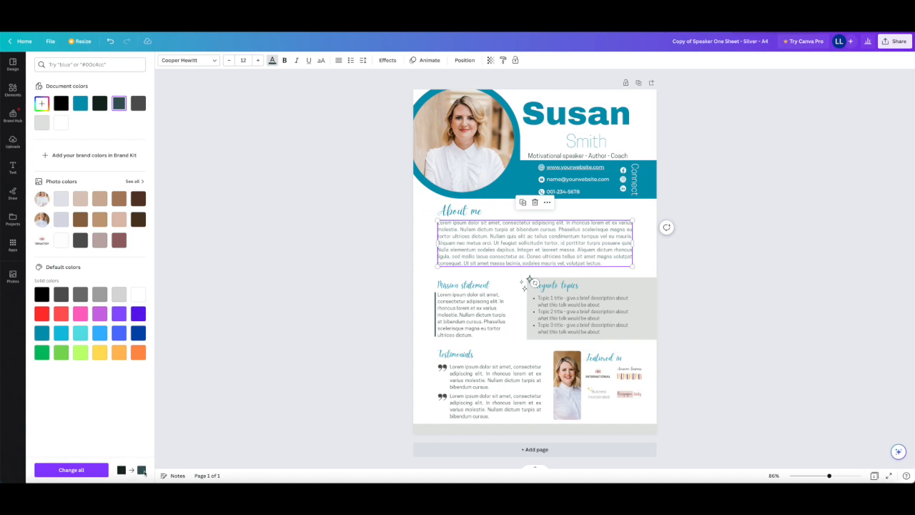
click(71, 469)
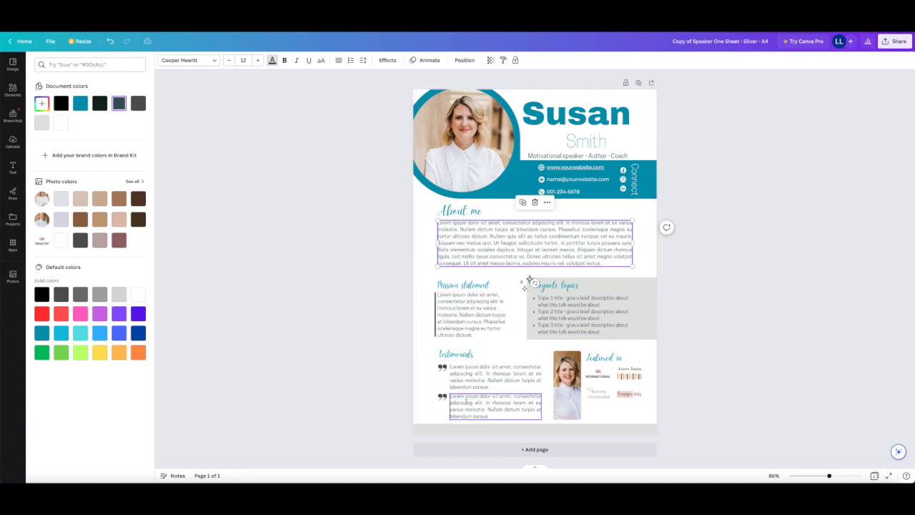
- Fill the gray Keynote topics box with the teal document color
click(629, 314)
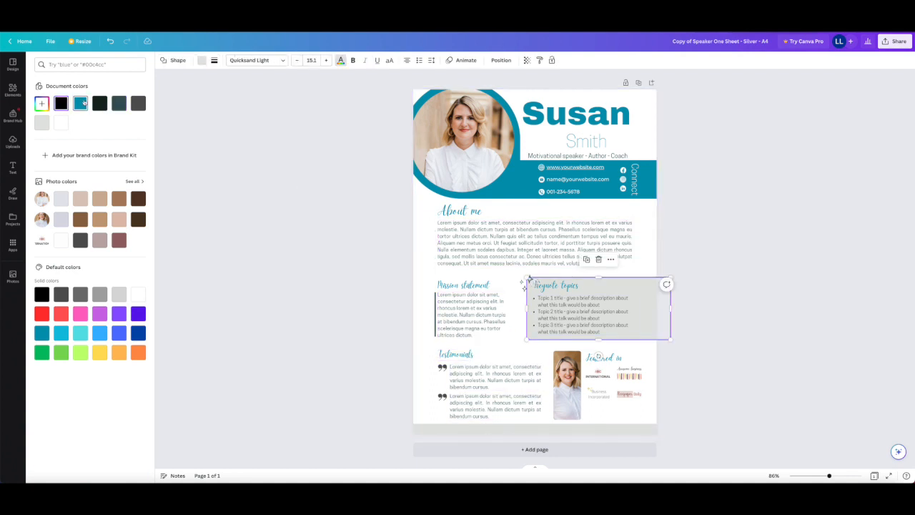
click(628, 315)
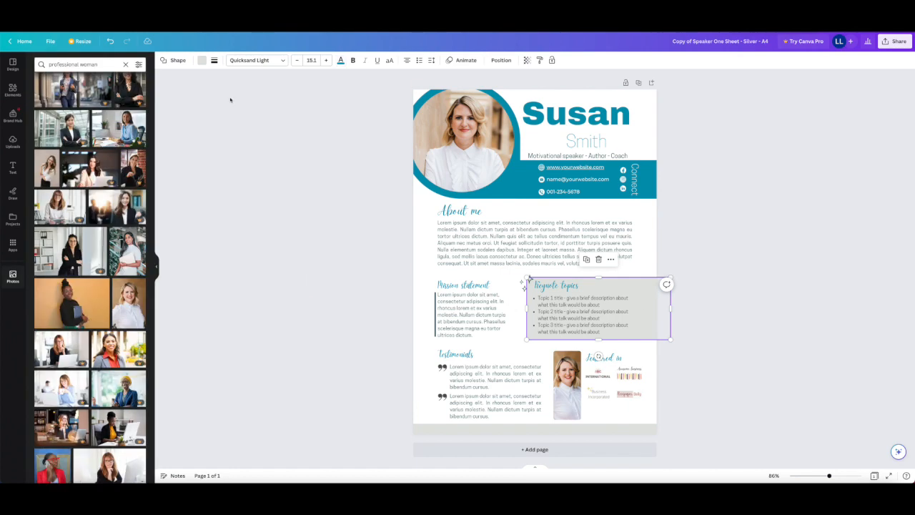
click(202, 60)
click(80, 104)
- Recolor the Keynote topics heading and its bulleted topic text white
click(582, 314)
click(272, 60)
click(41, 123)
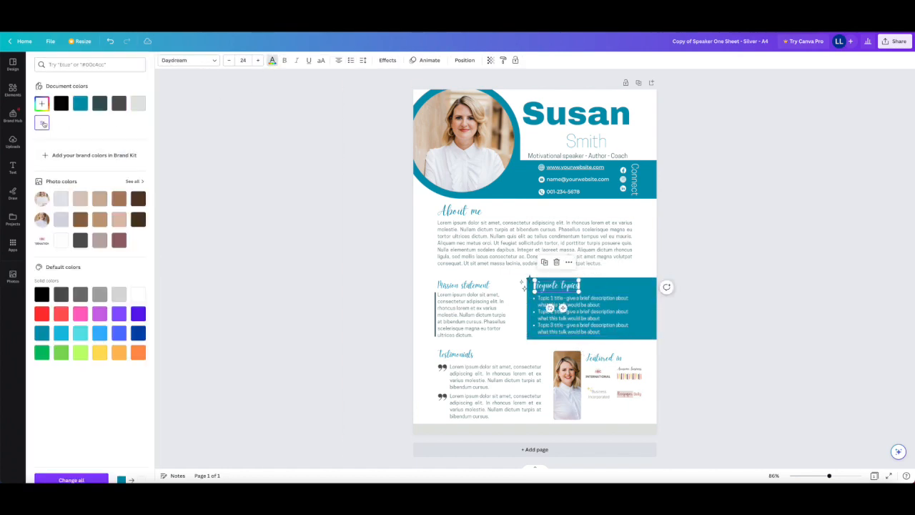
click(712, 235)
- Recolor the vertical line beside the Passion statement and both Testimonials quotation marks in the teal document color
click(434, 306)
click(164, 61)
click(80, 104)
click(442, 368)
click(164, 61)
click(80, 104)
click(442, 396)
click(86, 106)
click(739, 240)
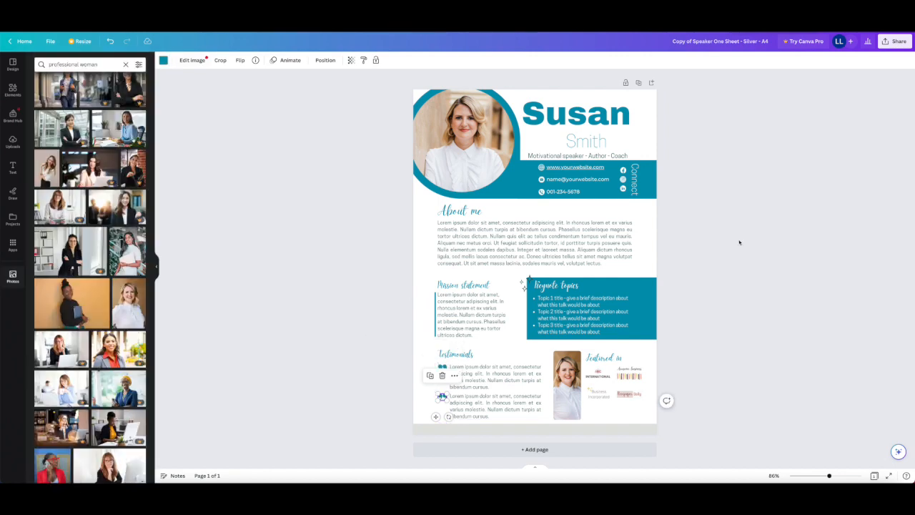